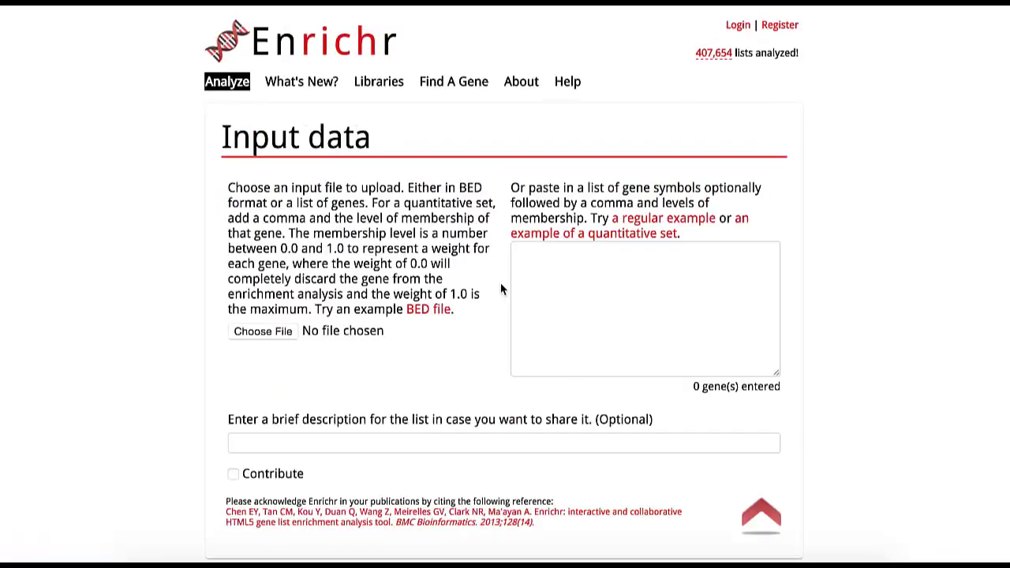
Show the table of available gene-set libraries with their download links
click(384, 84)
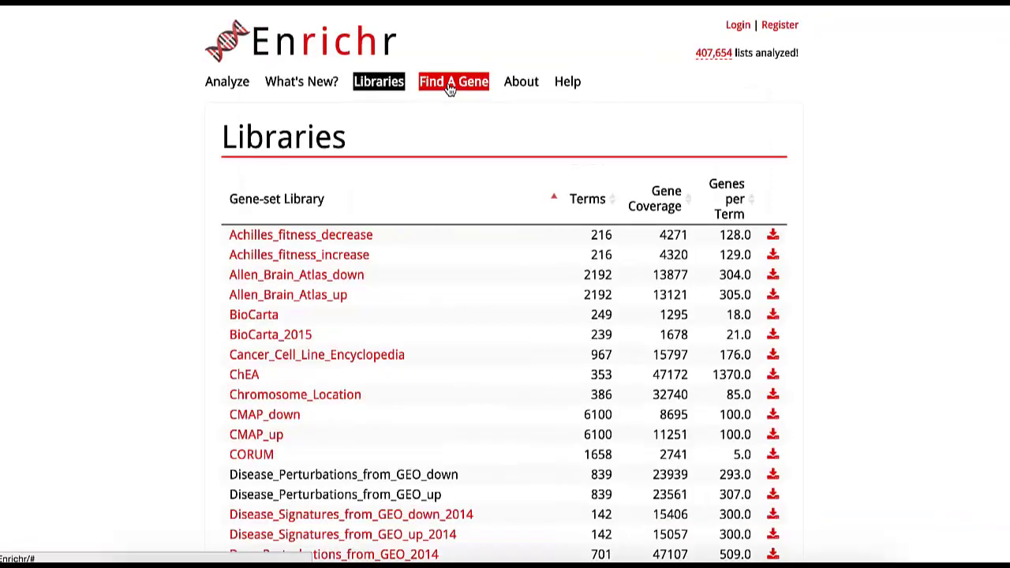
click(457, 57)
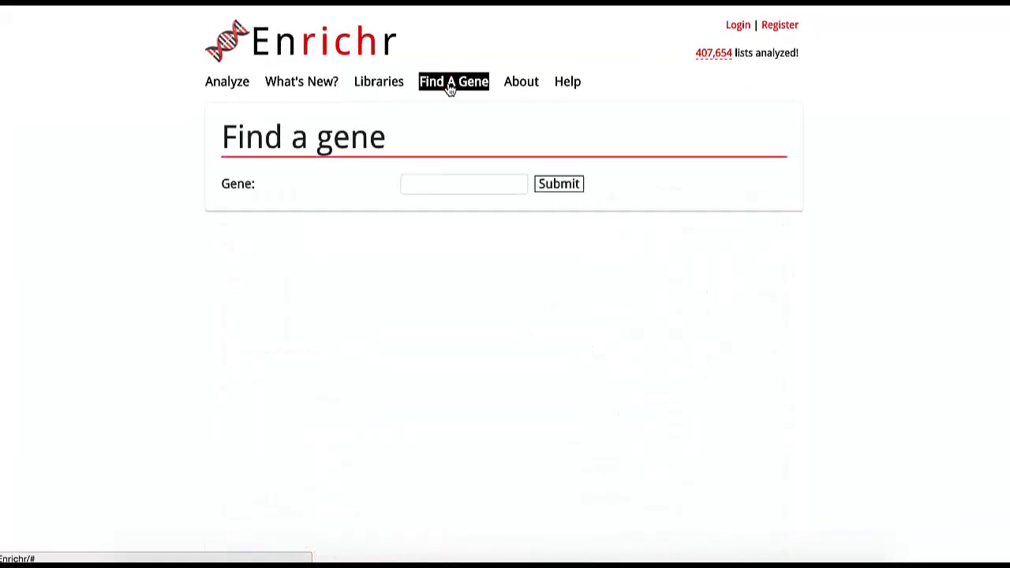
click(447, 185)
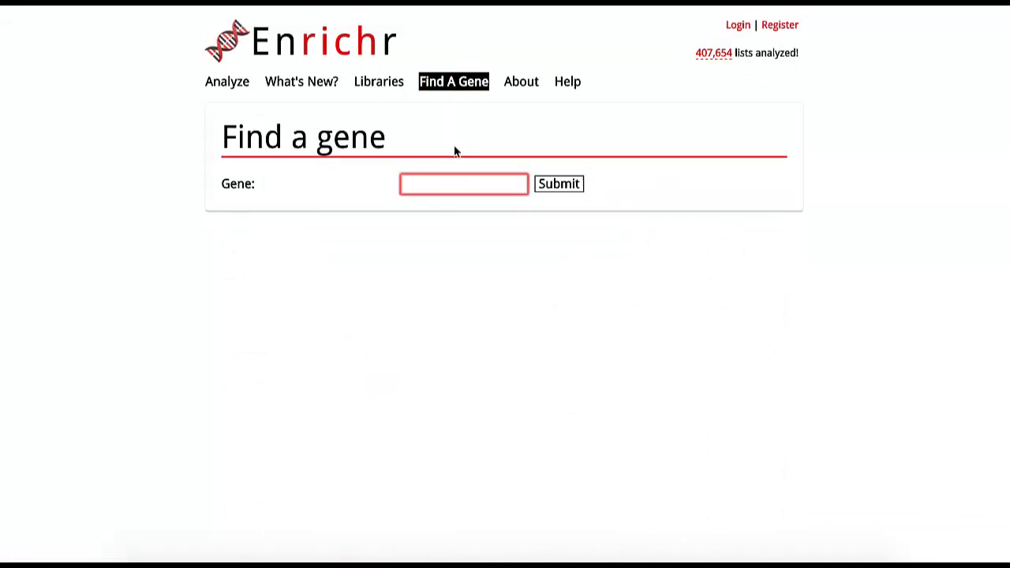
text(TP53)
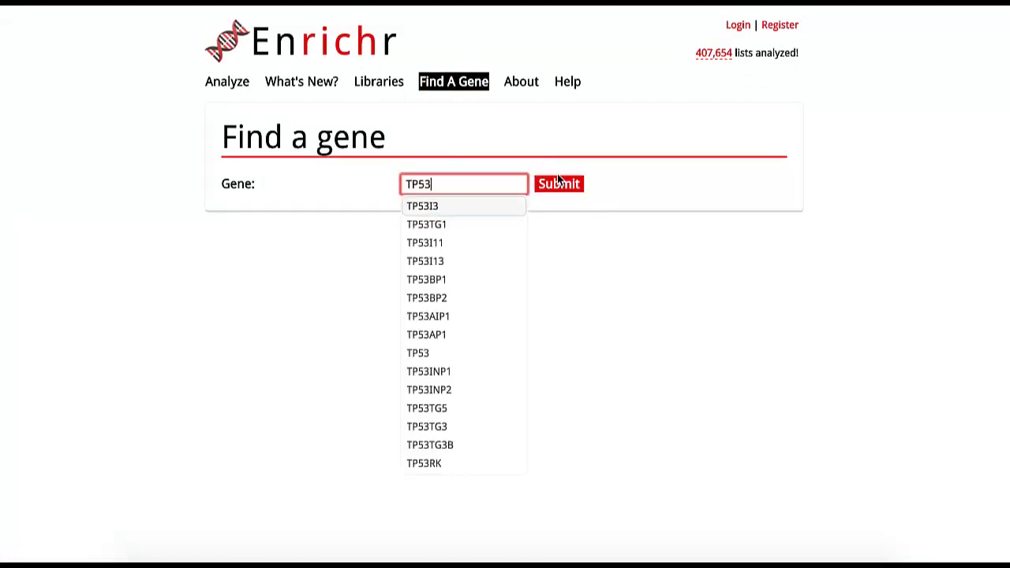
click(561, 184)
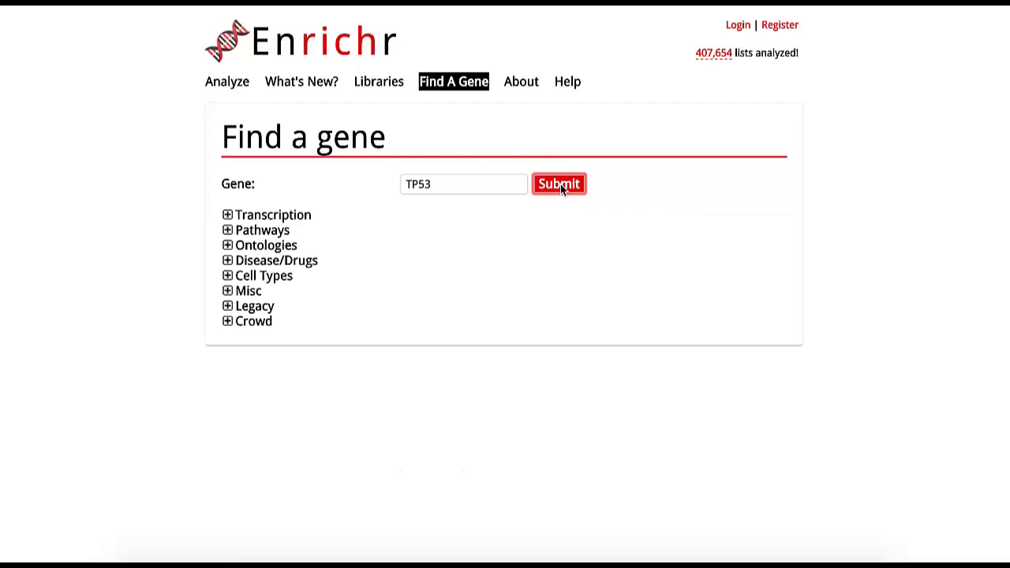
click(228, 231)
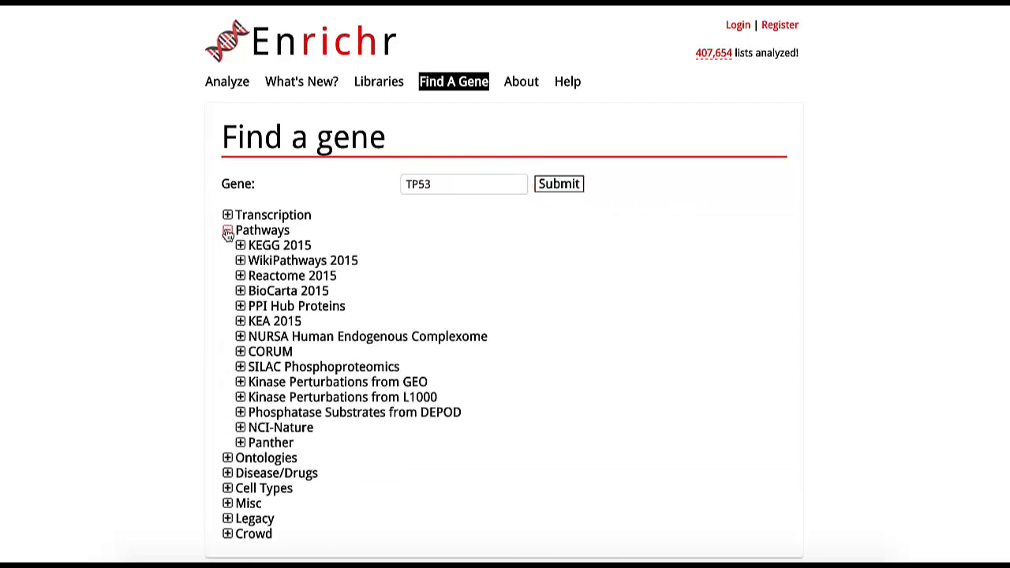
click(241, 246)
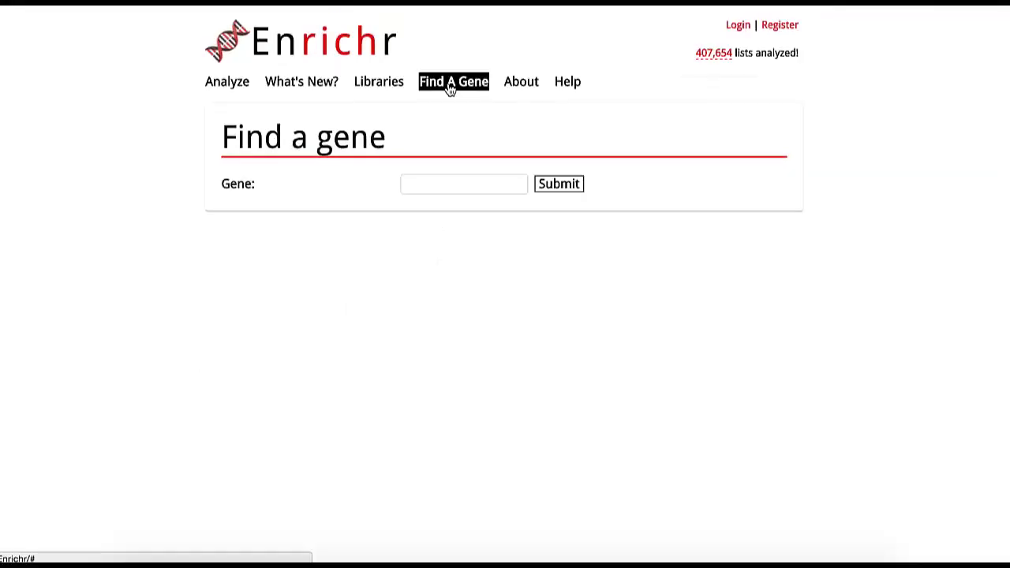
Look up TP53 and list its KEGG 2015 pathway memberships under Pathways
click(447, 186)
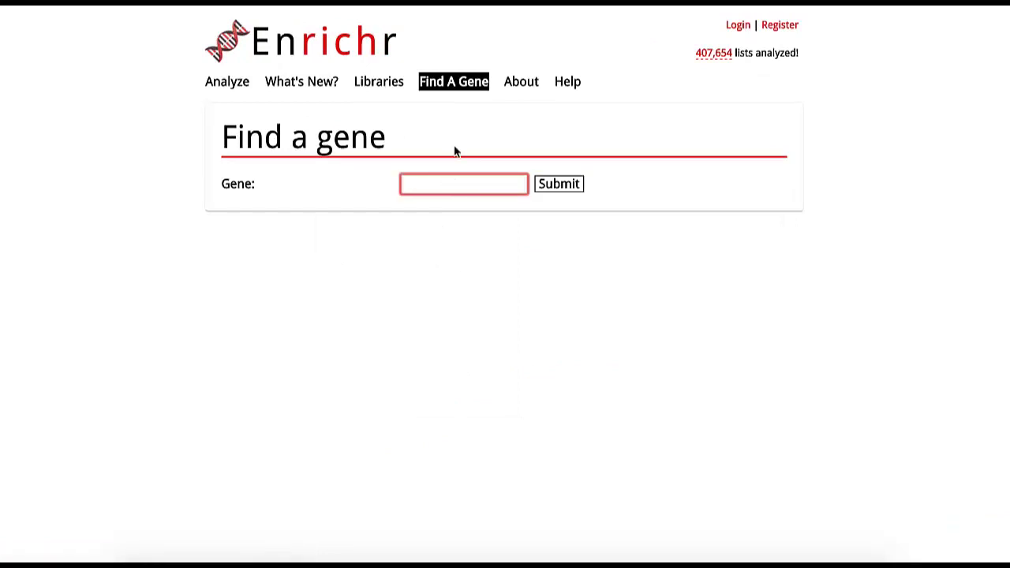
text(TP53)
click(560, 184)
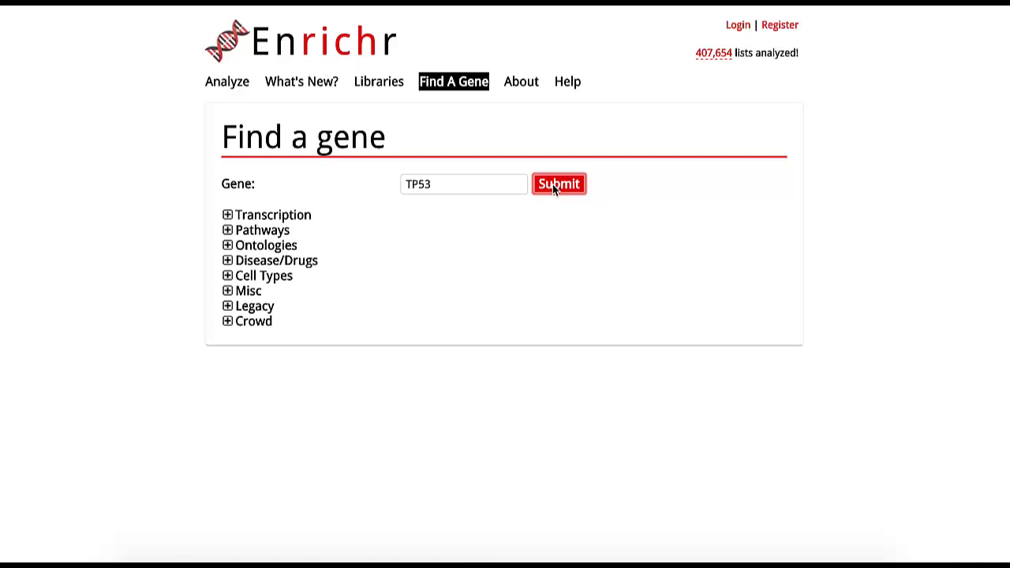
click(228, 230)
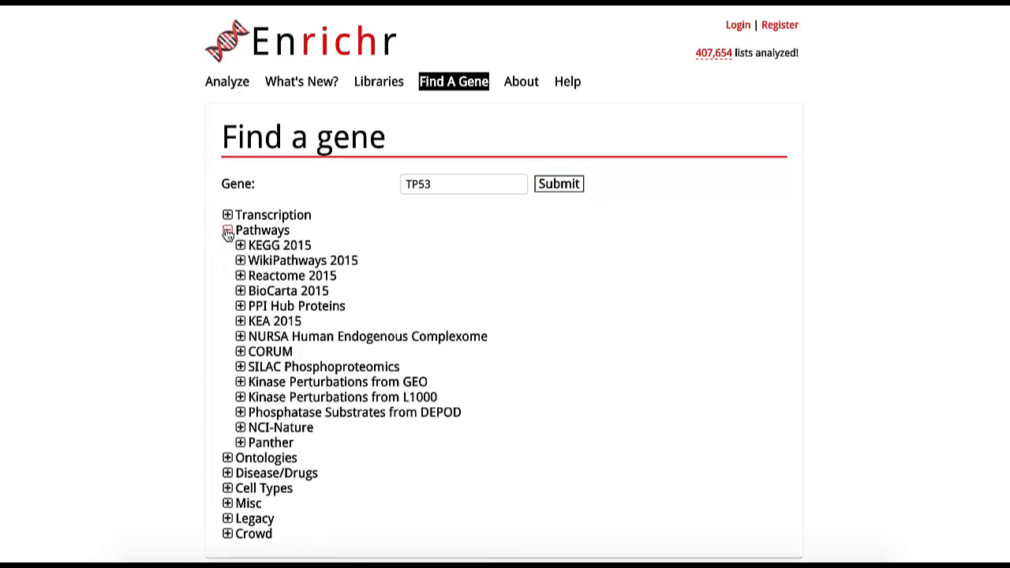
click(240, 247)
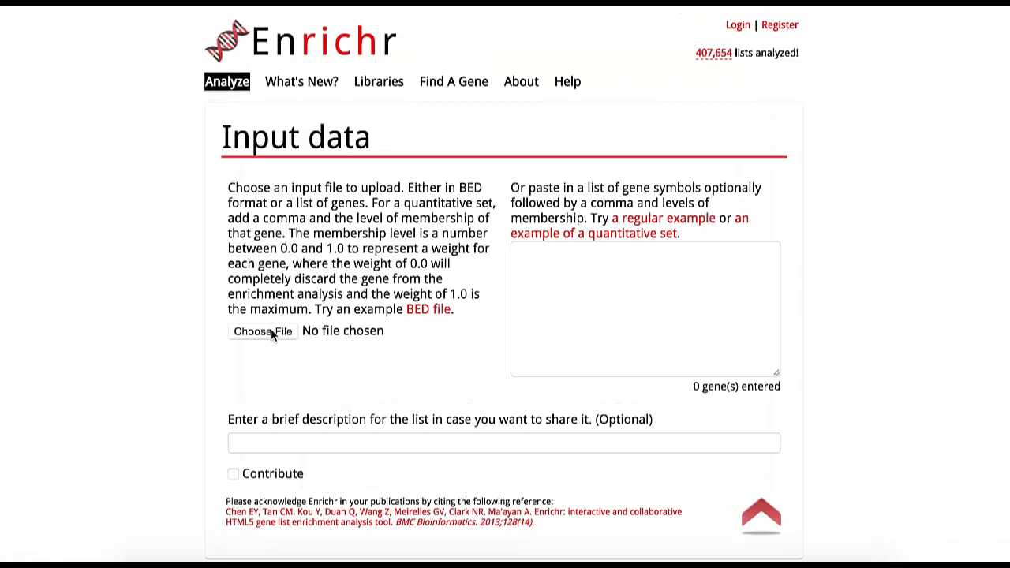
Load the regular 375-gene example list described as 'Sample gene list', replacing the quantitative example
click(576, 239)
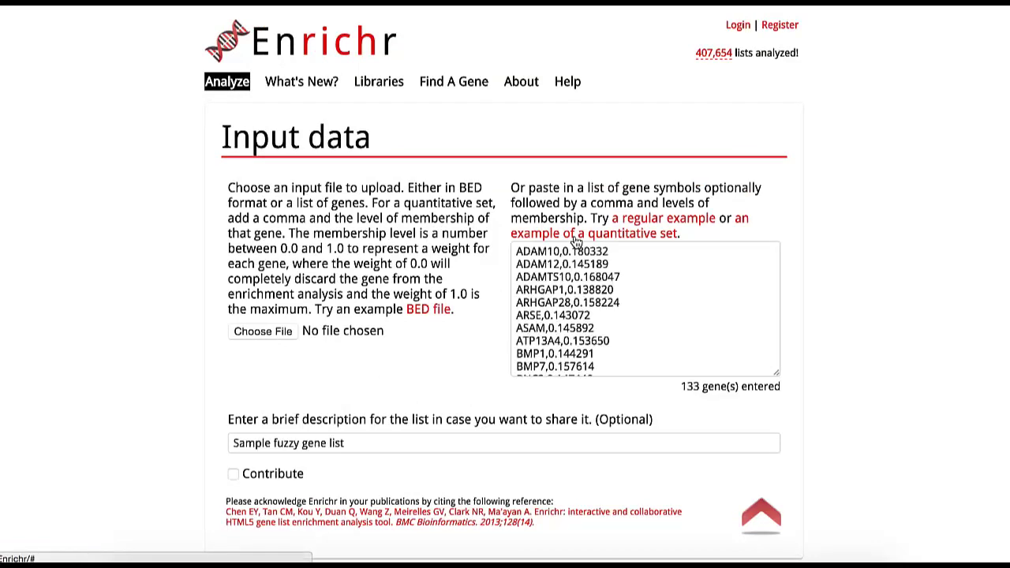
click(638, 224)
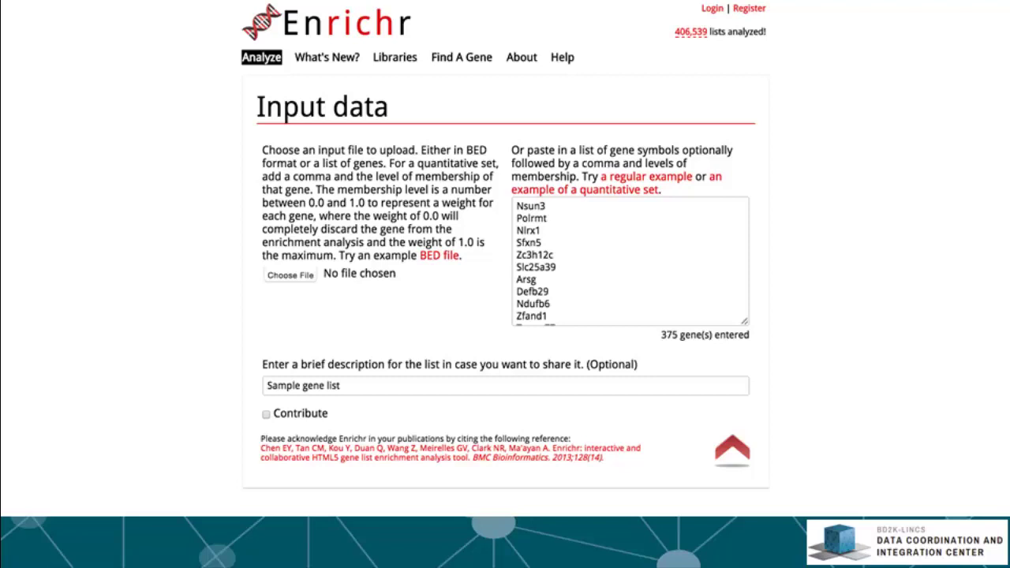
Mark the 375-gene Sample gene list for contribution and submit it for enrichment analysis
click(266, 414)
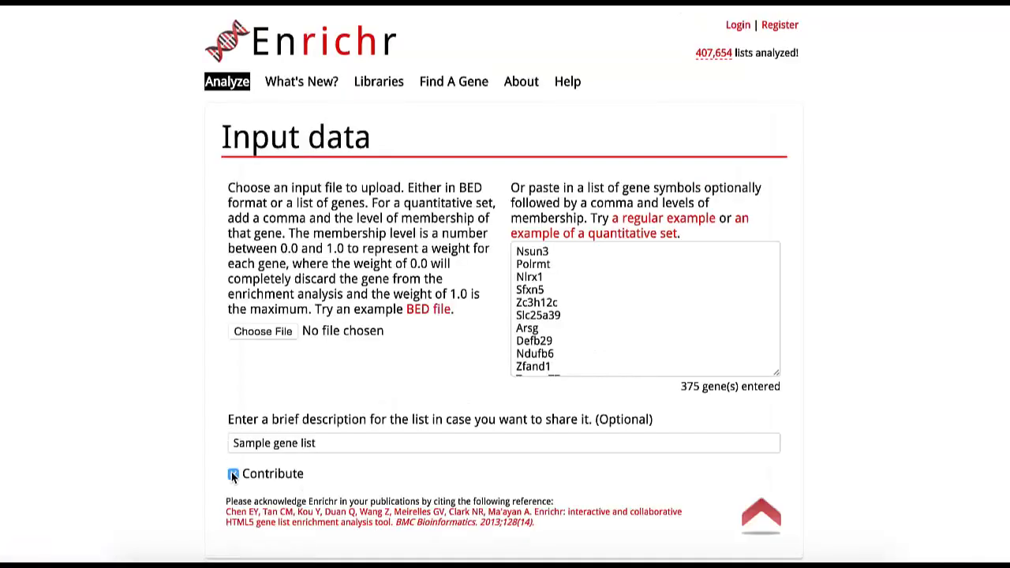
click(232, 474)
click(779, 518)
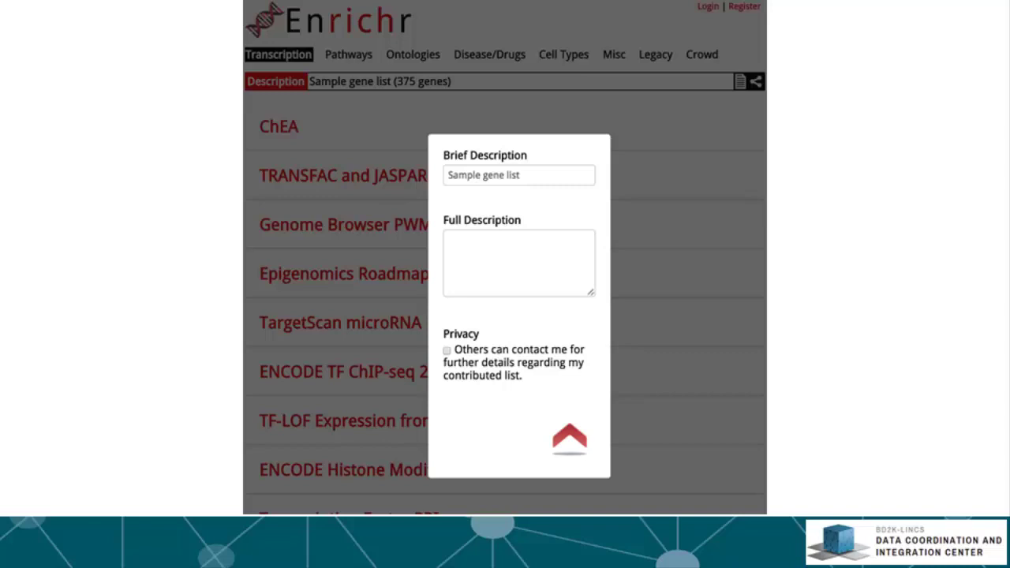
Dismiss the contribution description form over the Transcription results
key(Escape)
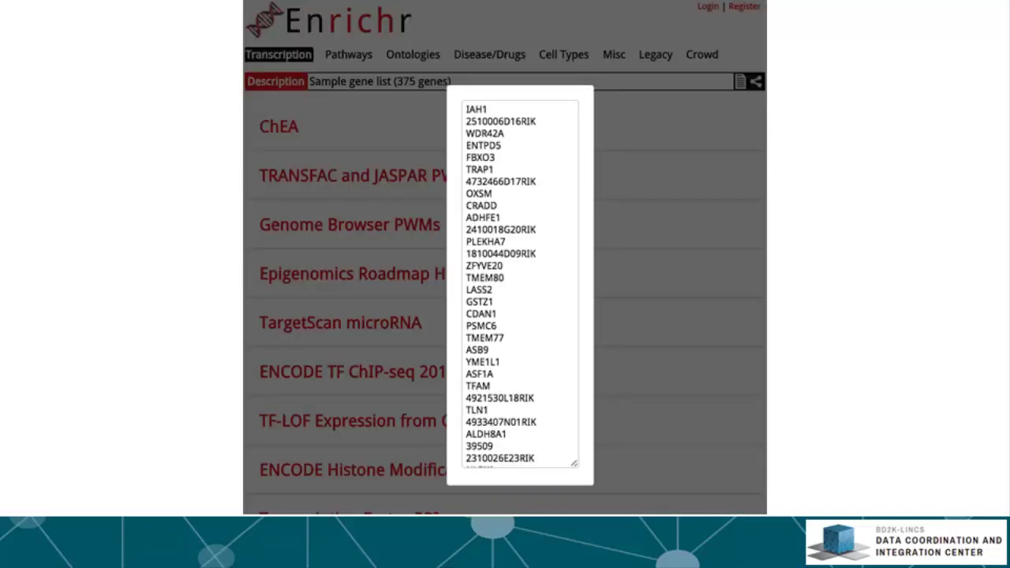
Close the popup listing the submitted genes
key(Escape)
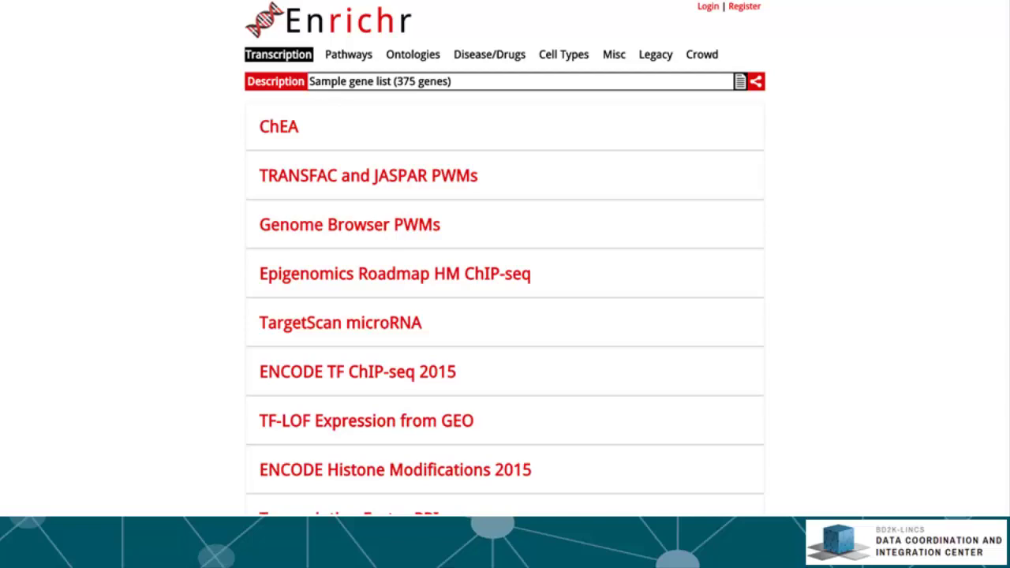
click(757, 83)
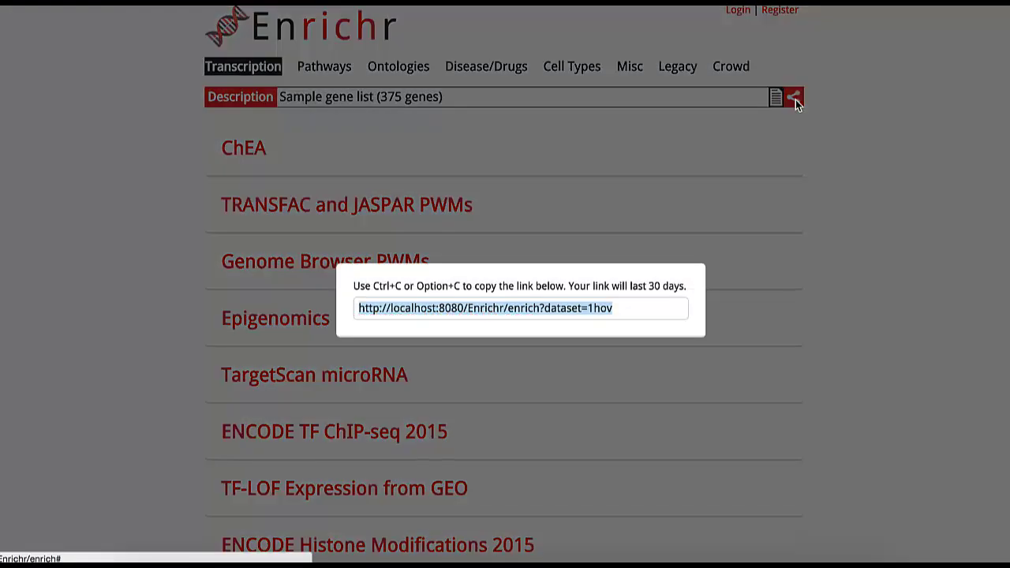
click(795, 99)
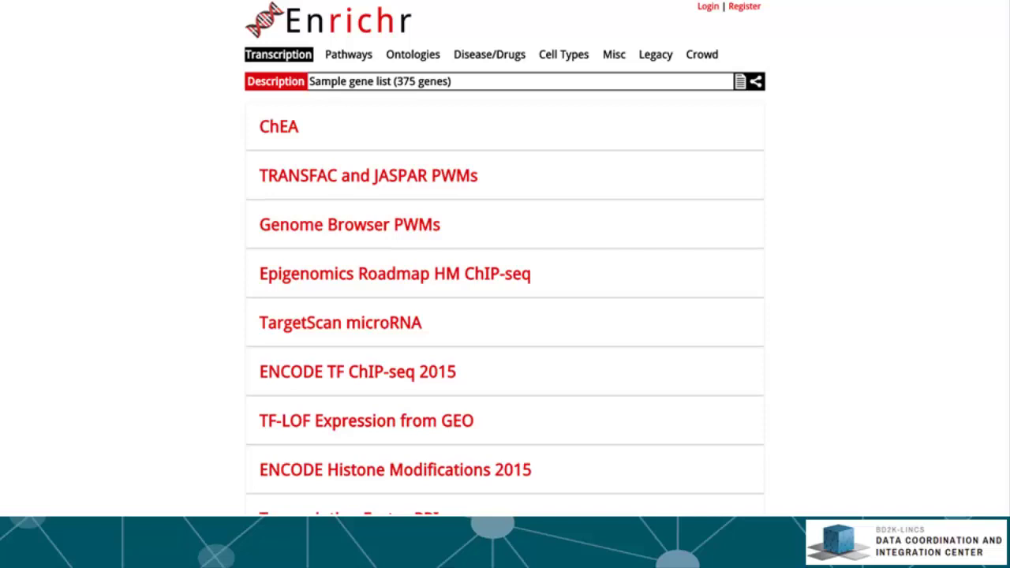
Show the Pathways libraries, then the Legacy libraries from KEGG 2013 onward
click(348, 54)
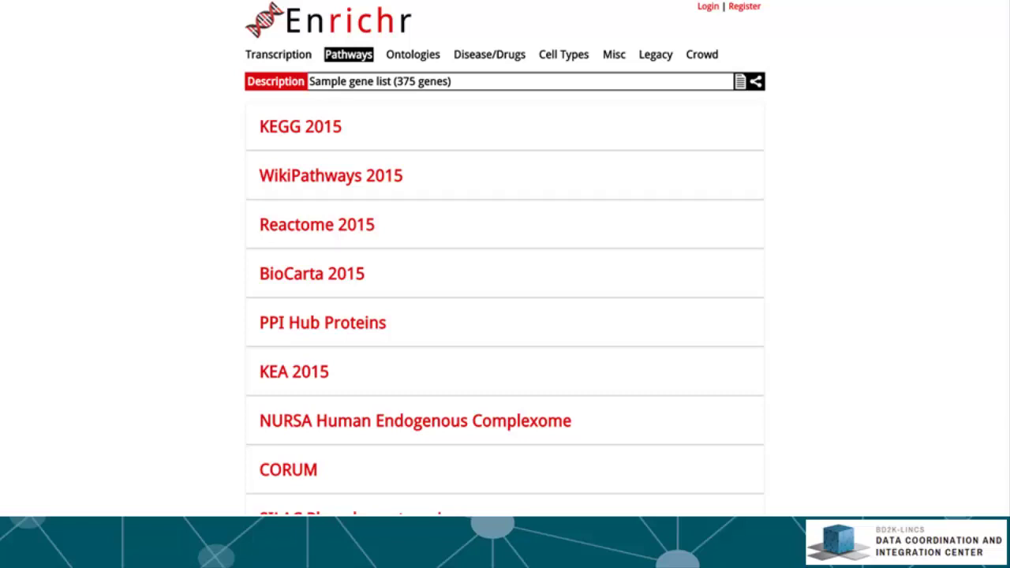
click(655, 54)
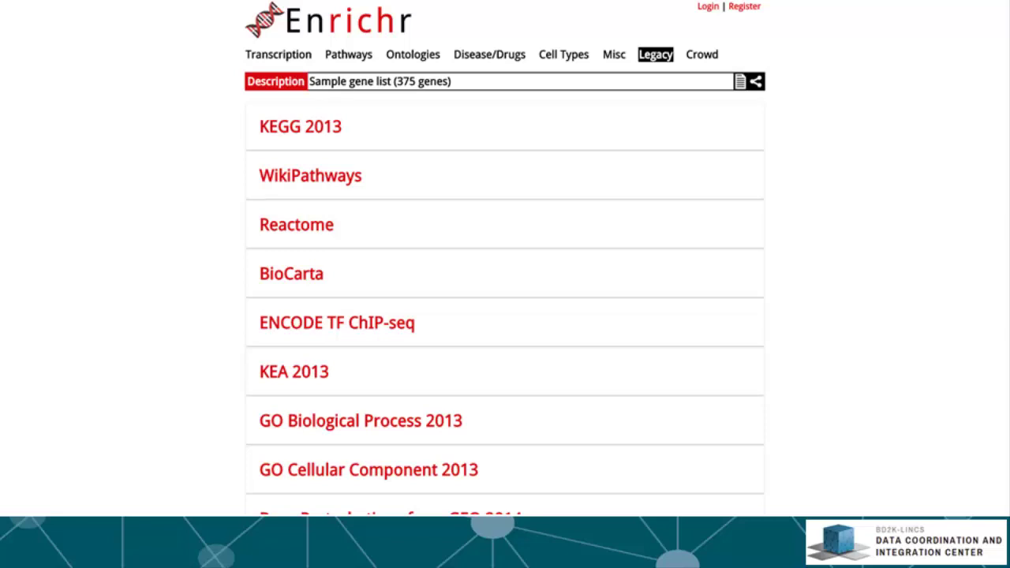
Show the Crowd category's six GEO perturbation libraries
click(701, 54)
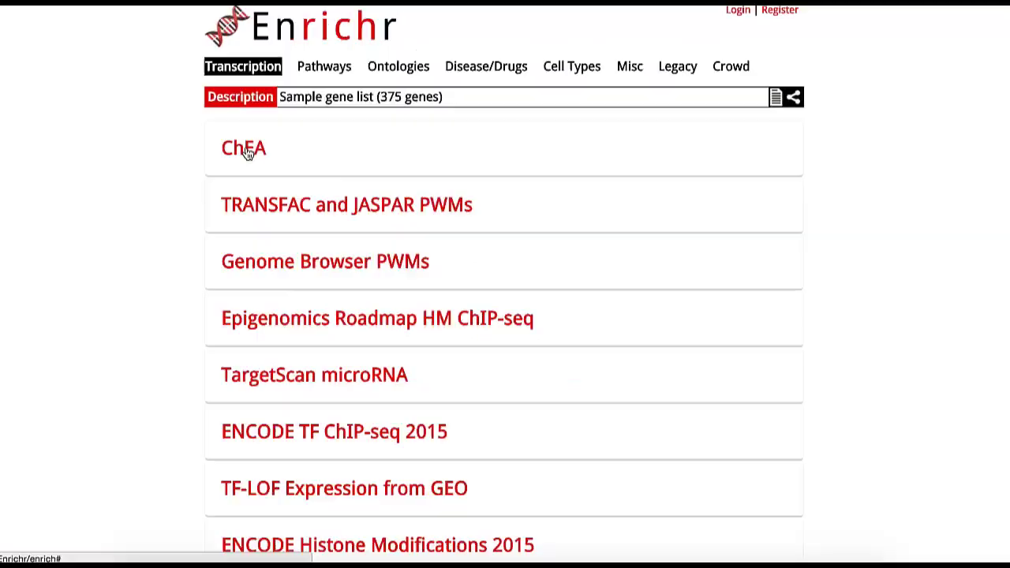
Expand the ChEA library's bar graph, topped by E2F1-18555785-MESC-mouse
click(244, 150)
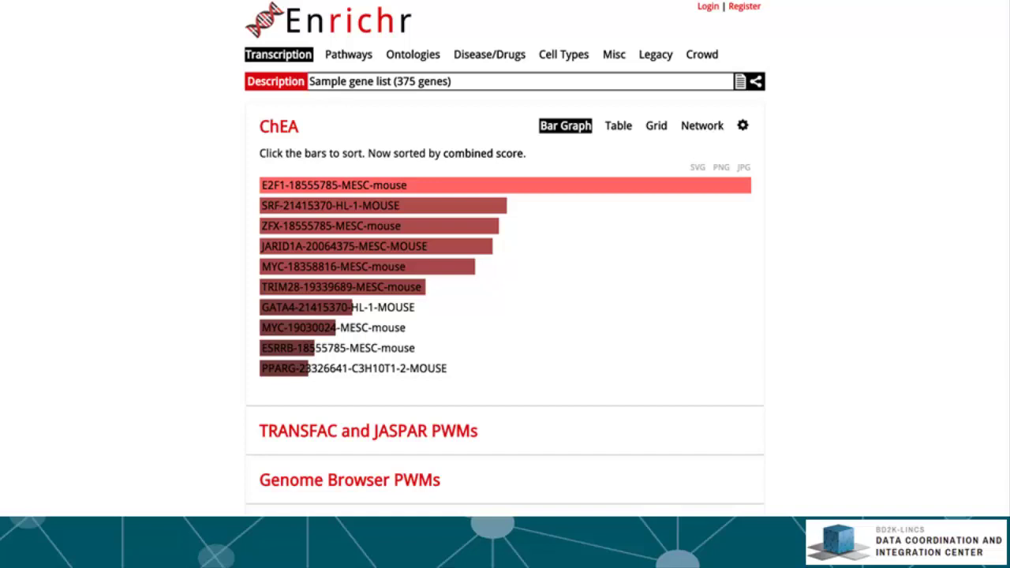
Re-sort the ChEA bars by rank-based ranking and recolour them blue
click(317, 197)
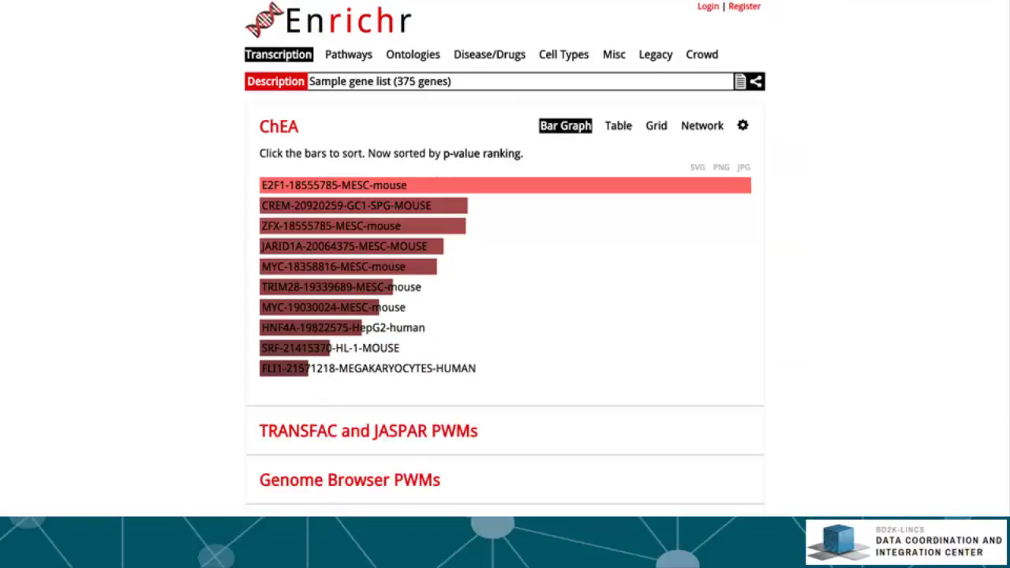
click(315, 223)
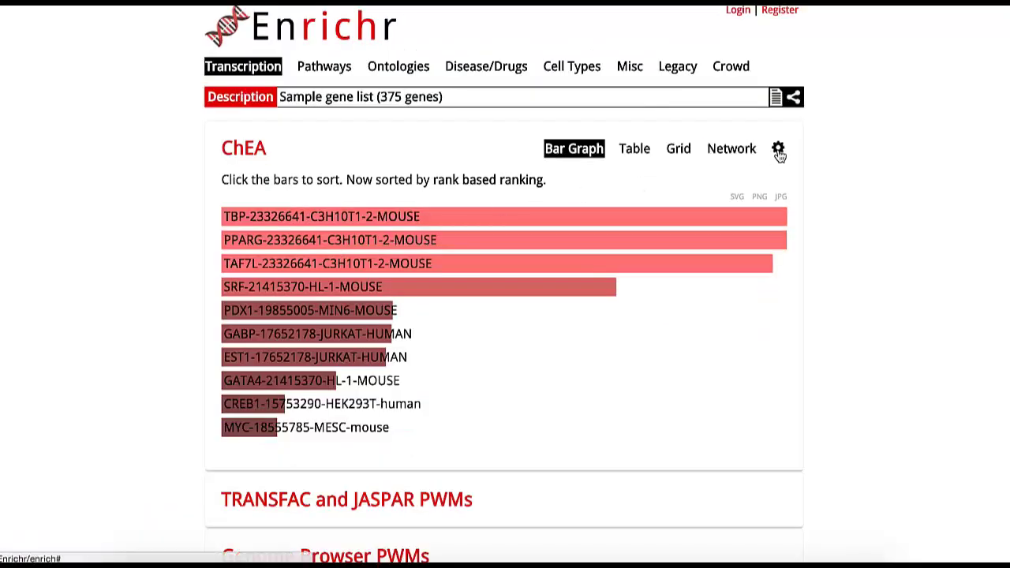
click(742, 125)
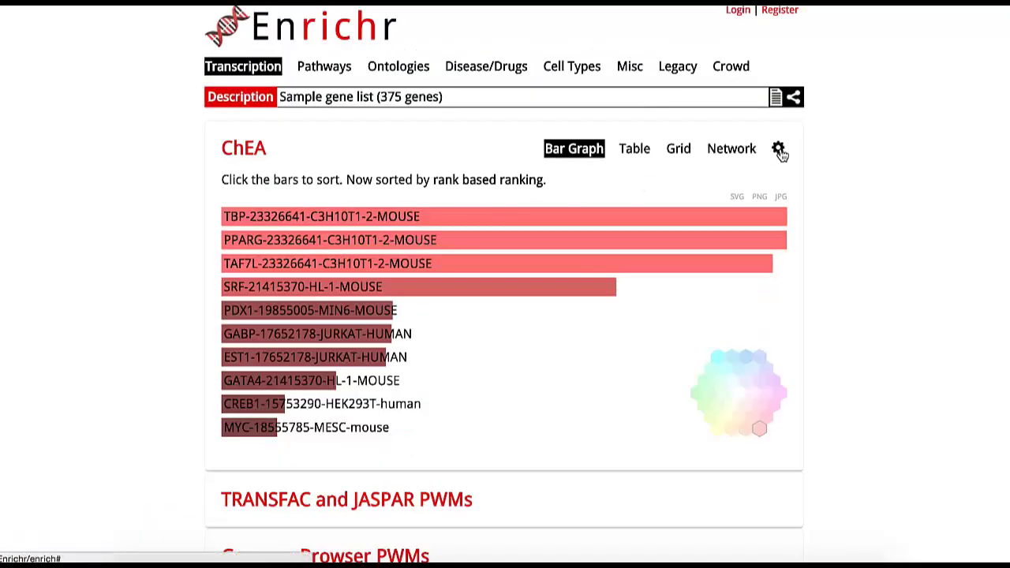
click(746, 355)
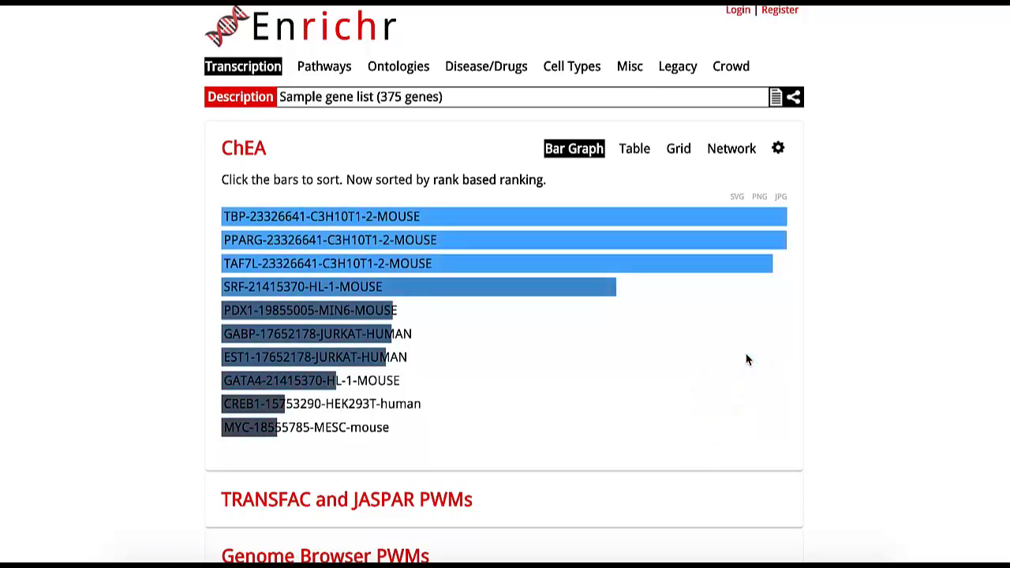
click(779, 150)
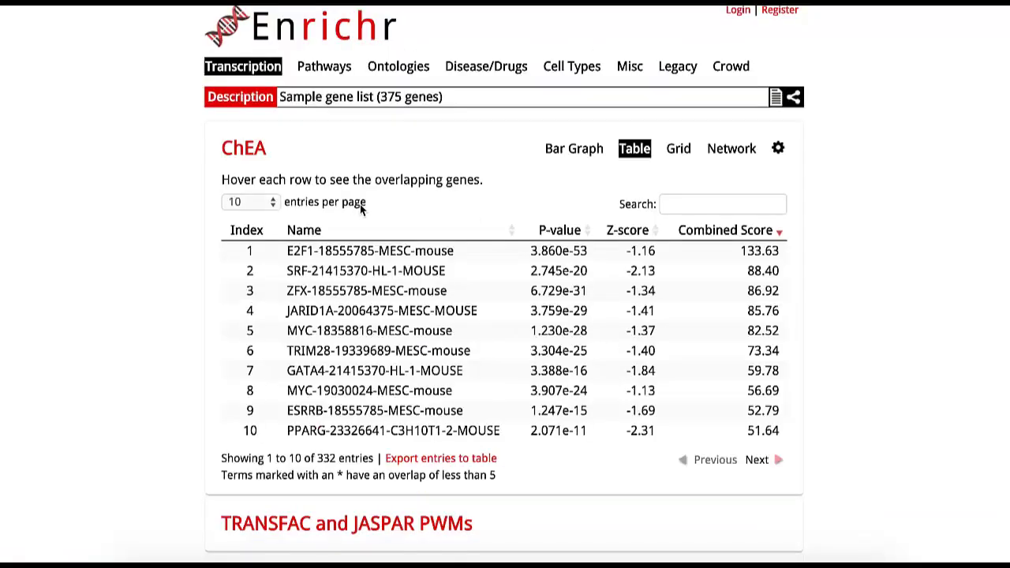
Sort the ChEA table by combined score, highest first, putting E2F1-18555785-MESC-mouse (133.63) on top
mouse_move(347, 324)
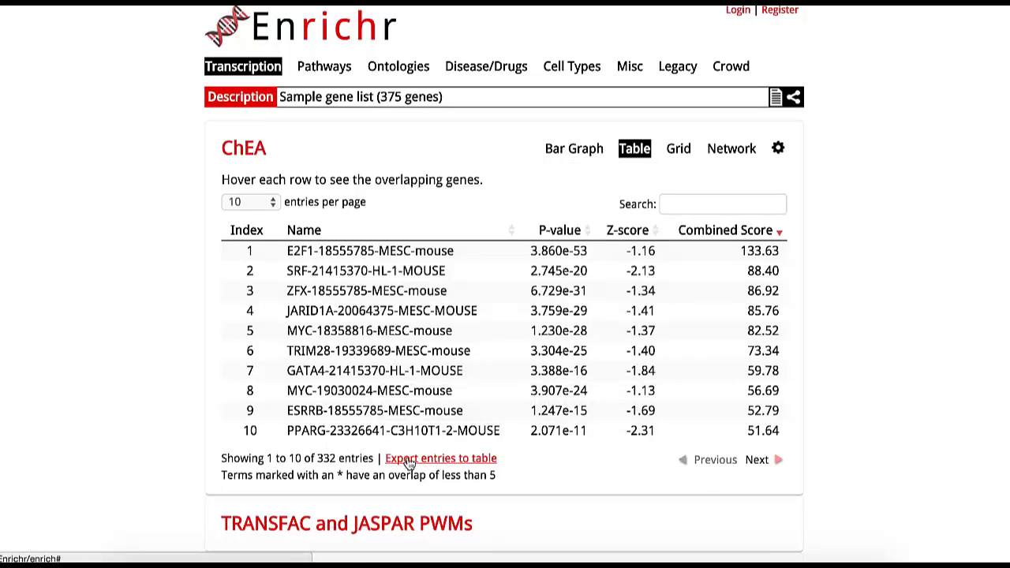
click(756, 229)
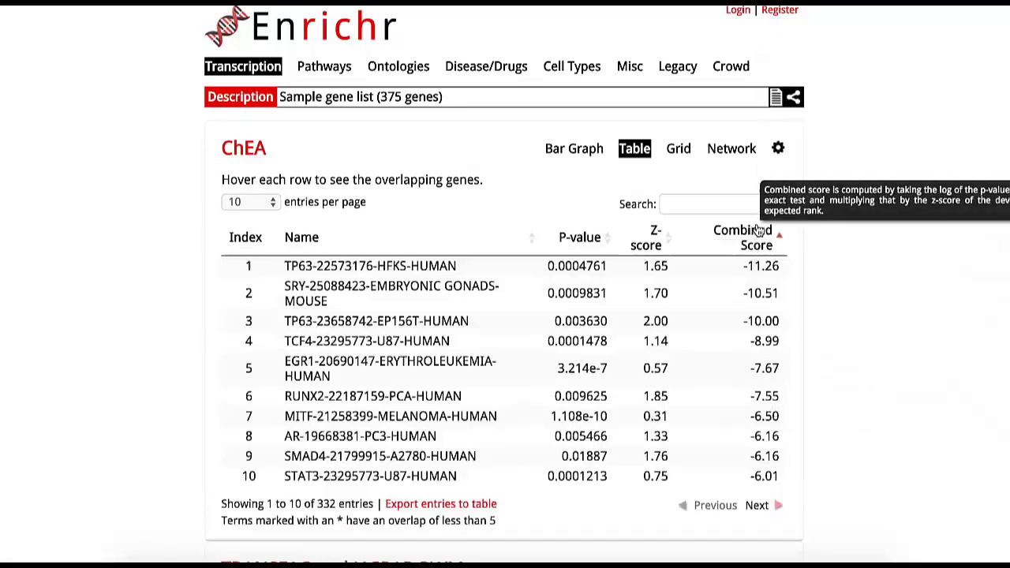
click(756, 229)
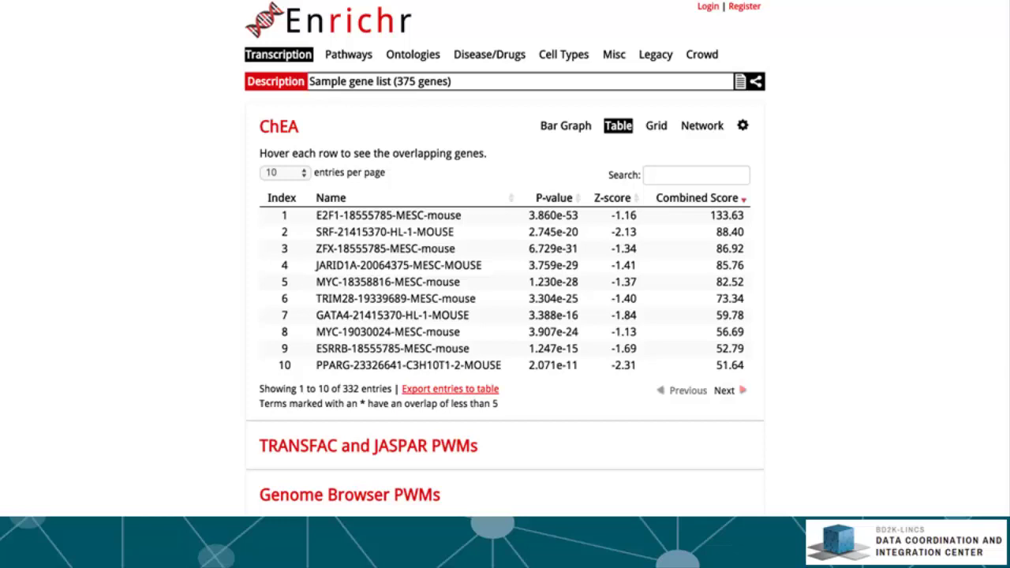
Switch the ChEA results to the grid view, showing Z-score -3.209 and p-value 0.0006658
click(656, 125)
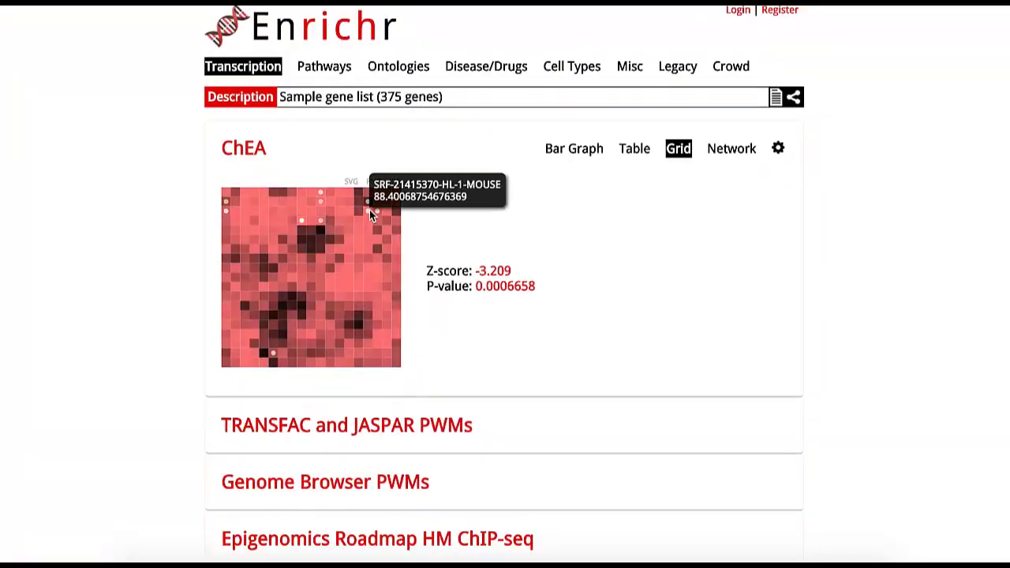
mouse_move(380, 213)
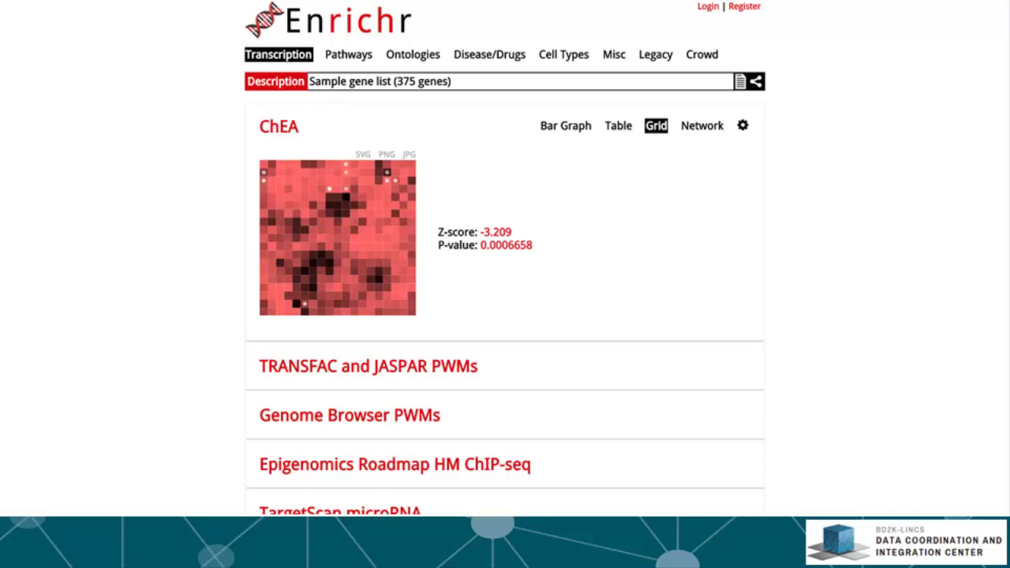
Show the ChEA network and reposition the GATA4 and E2F1 nodes
click(701, 125)
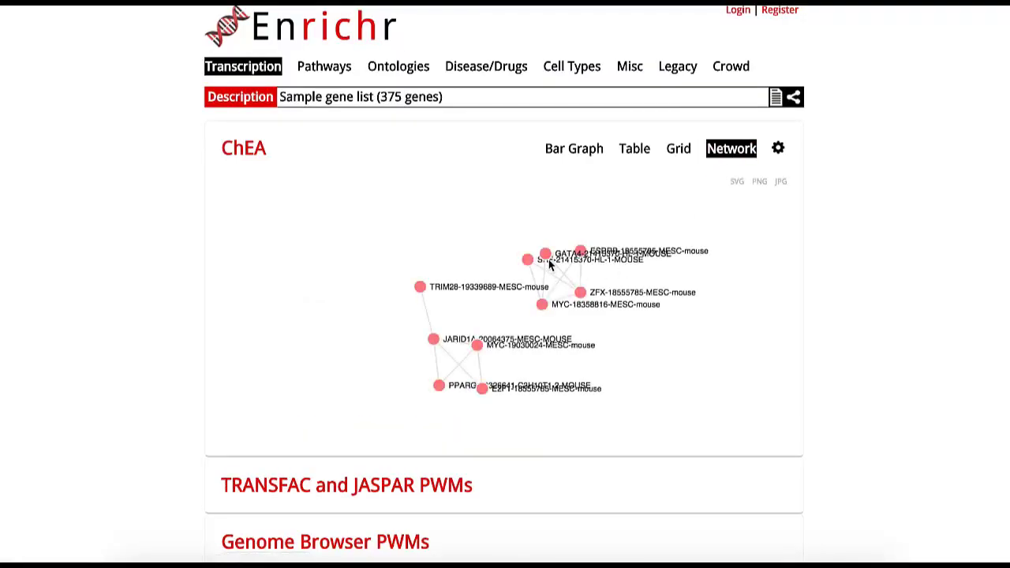
drag(548, 254, 488, 234)
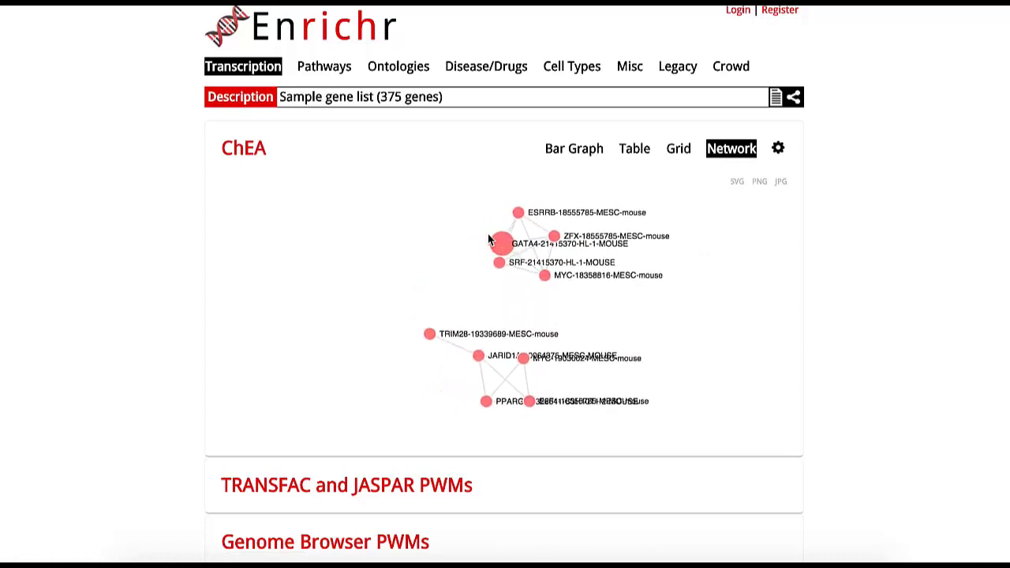
drag(530, 400, 551, 390)
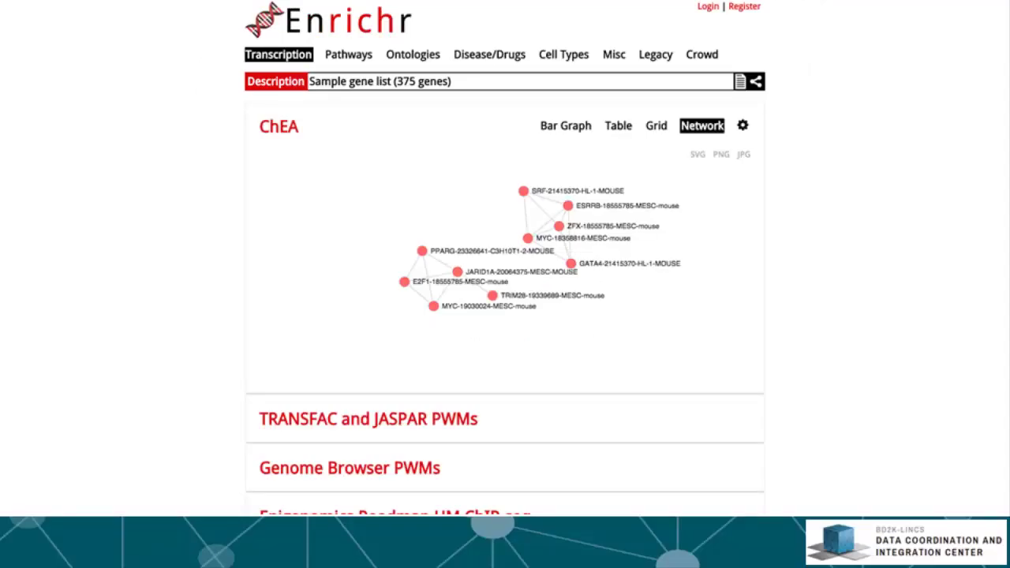
Log in to Enrichr using the browser's saved email and password
click(708, 6)
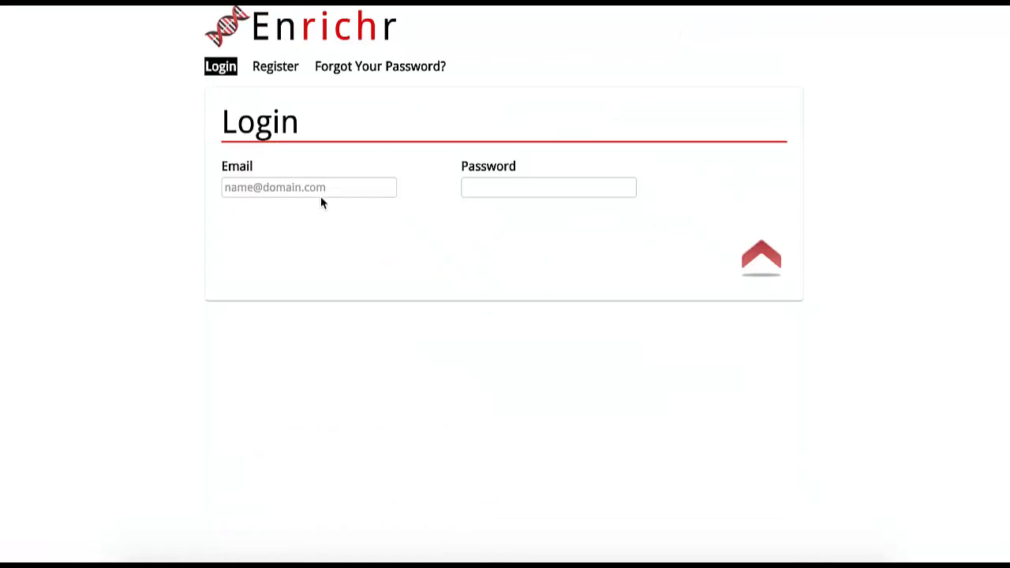
click(322, 190)
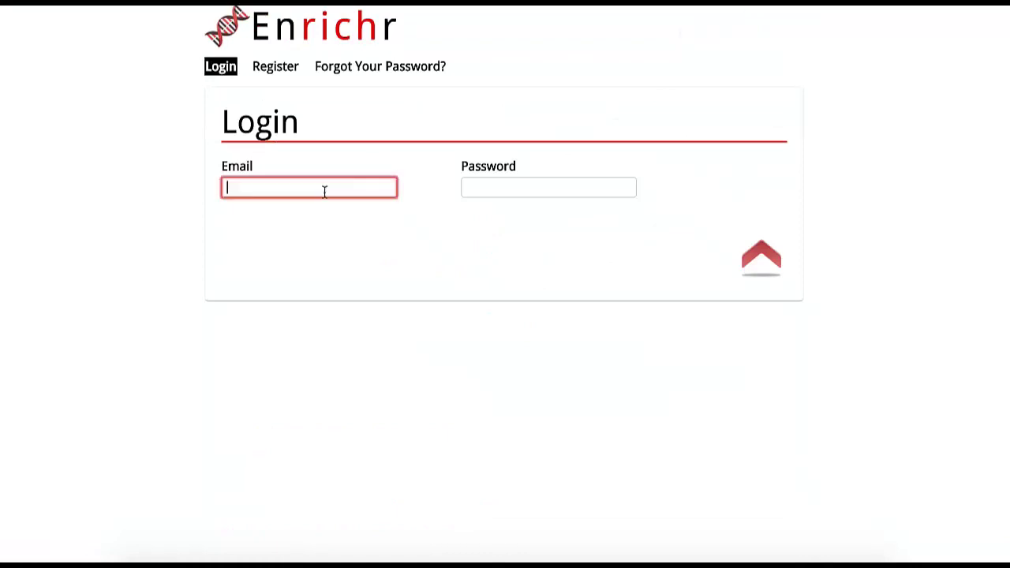
click(332, 190)
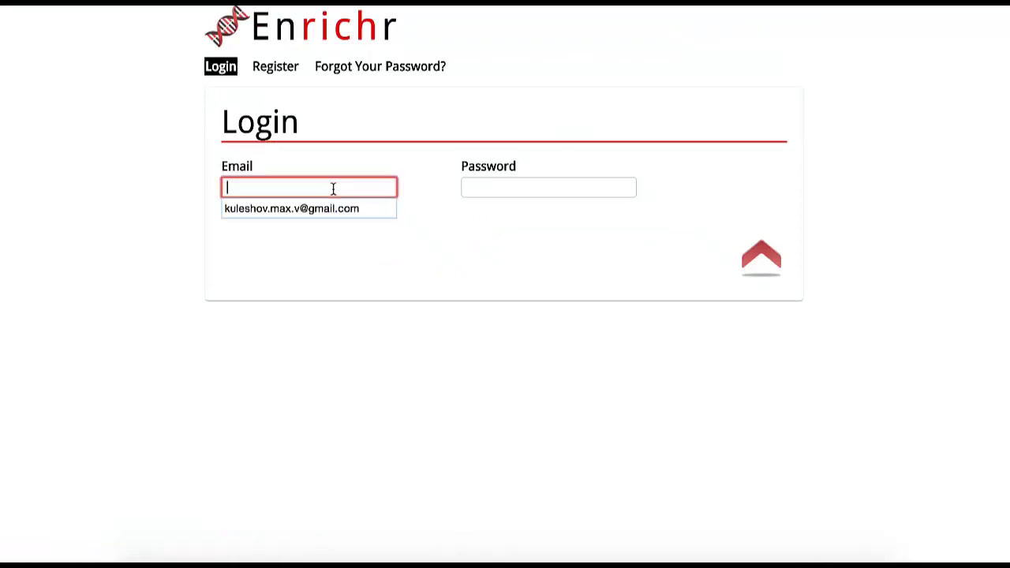
click(334, 208)
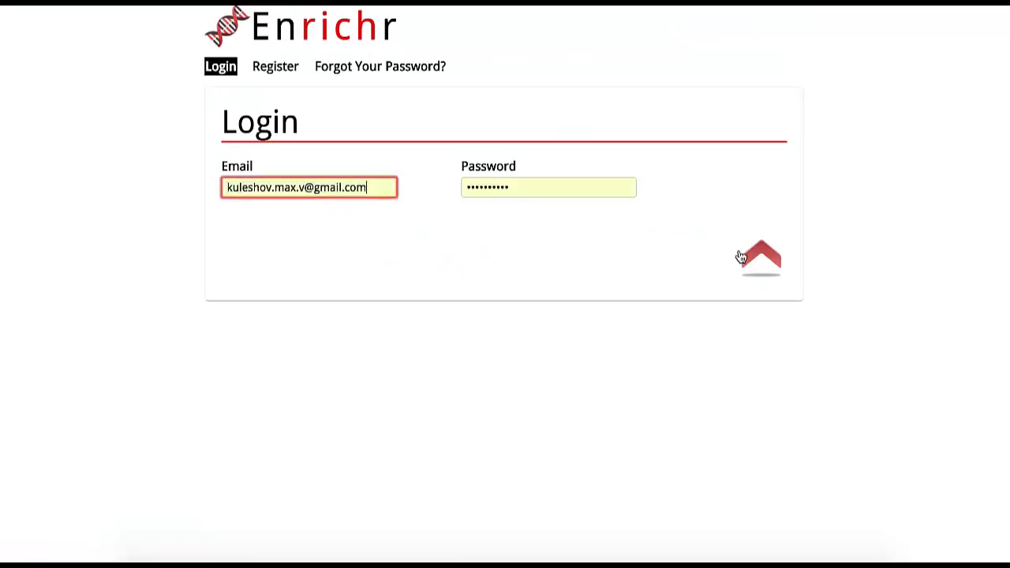
click(763, 263)
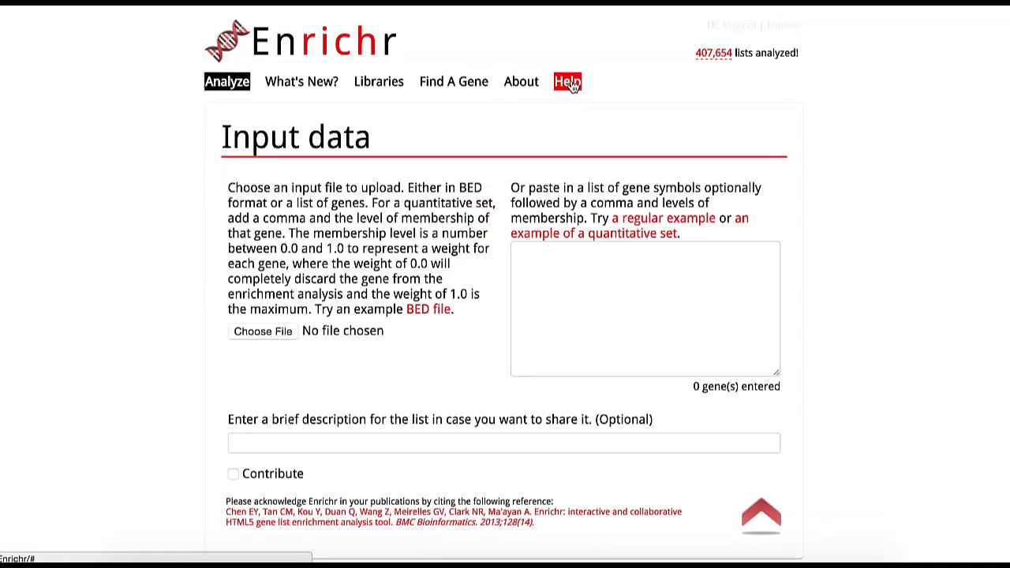
Open Enrichr's Help page, listing tutorial topics from Uploading a list to RNA-seq FAQs
click(568, 82)
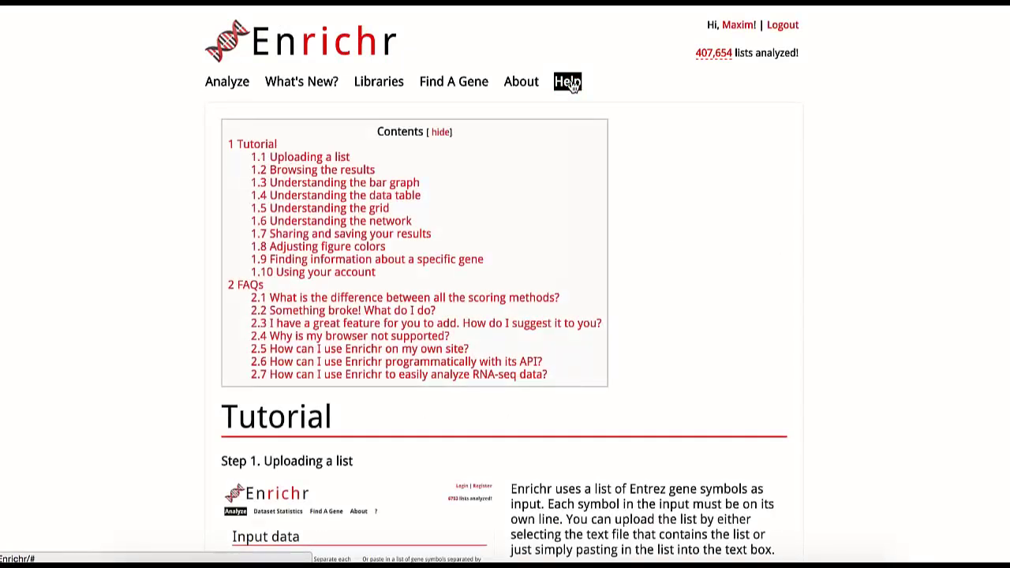